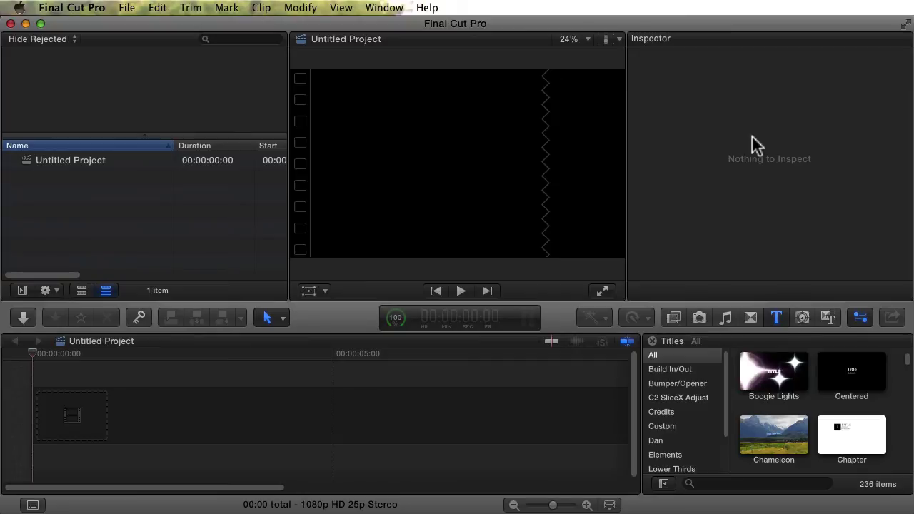
- Add the Custom solid generator from the Generators browser to the timeline
left_click(802, 318)
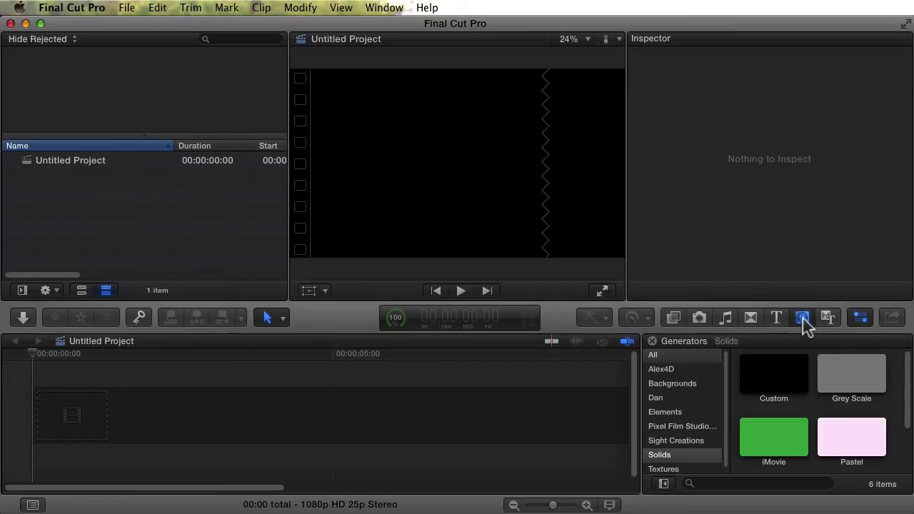
left_click(784, 384)
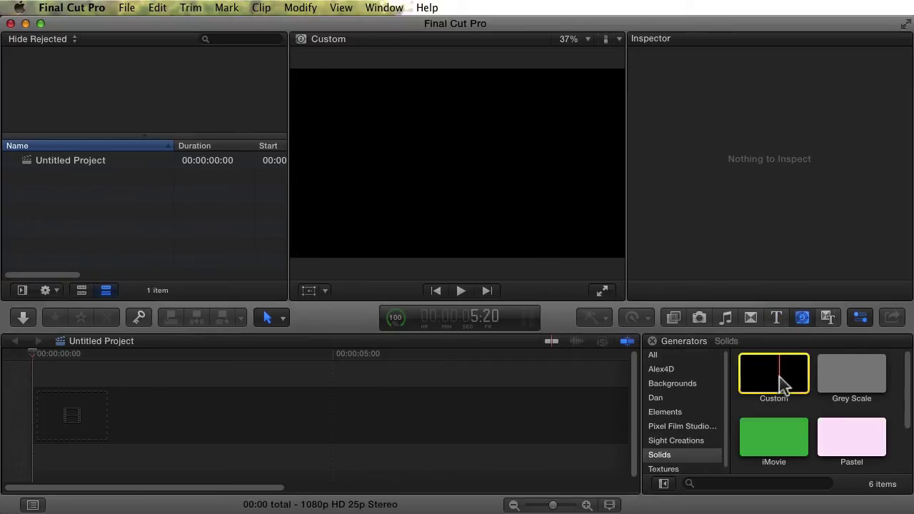
left_click_drag(784, 385, 121, 421)
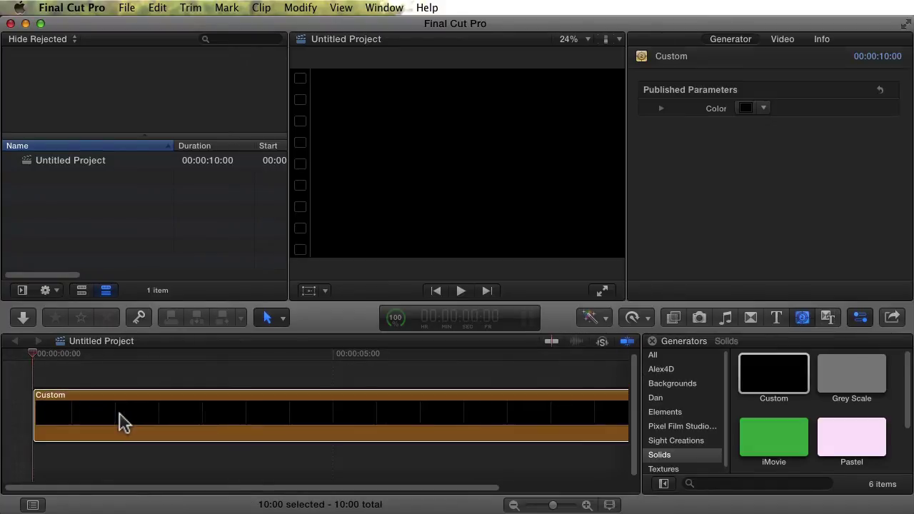
- Set the Custom solid's colour to pure red with Red at 1.0
left_click(661, 108)
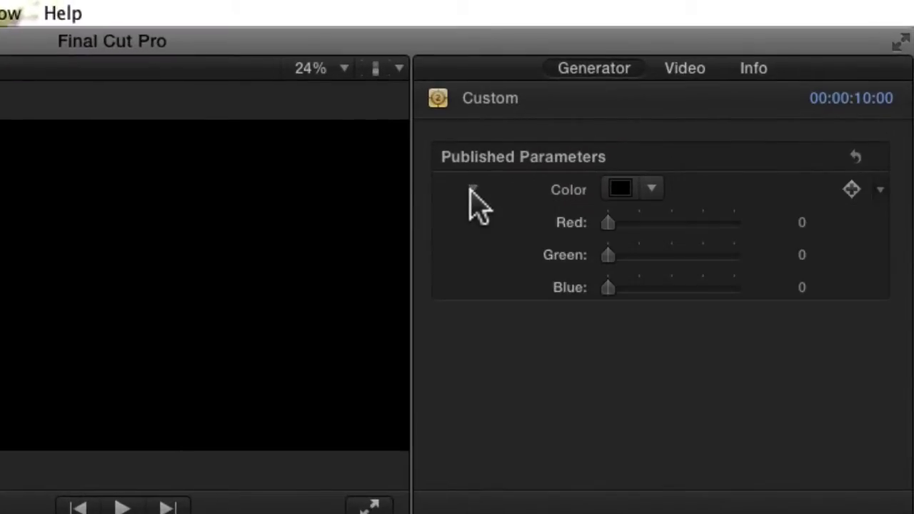
left_click_drag(608, 222, 817, 245)
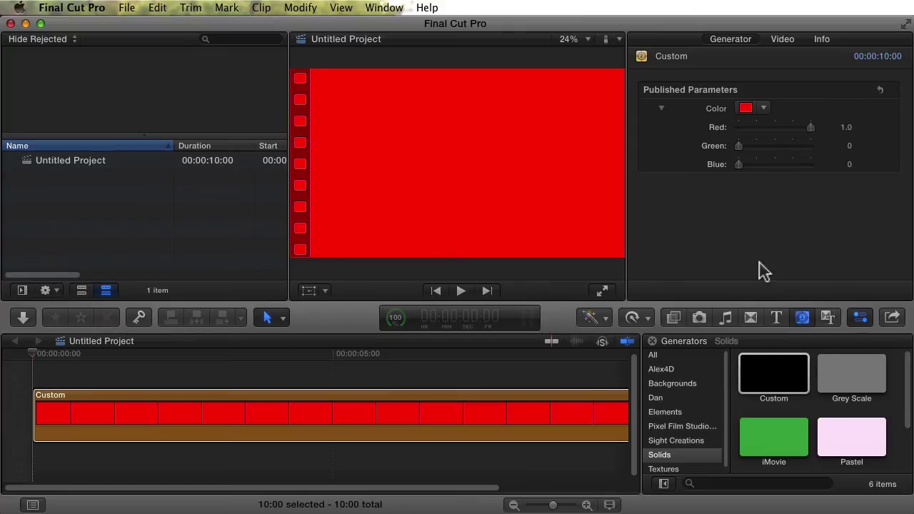
left_click(749, 365)
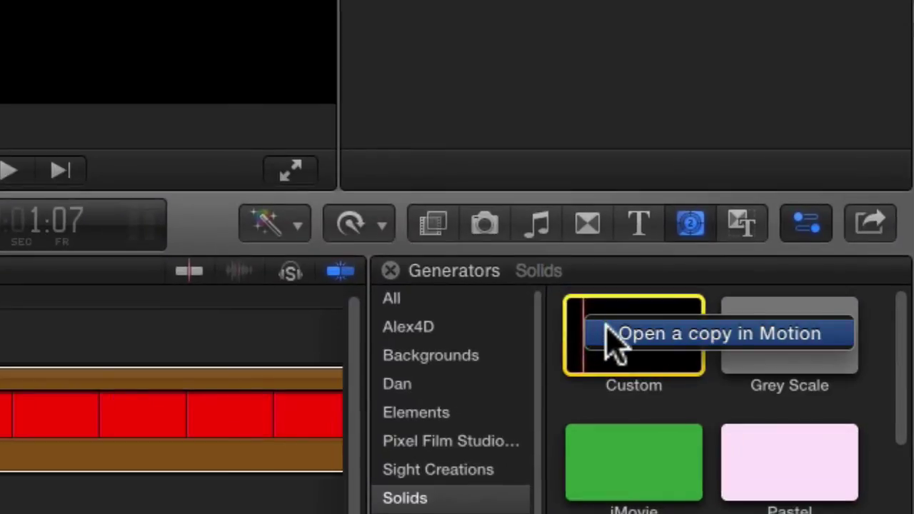
- Open an editable copy of the Custom generator in Motion as Custom copy.motn
left_click(611, 343)
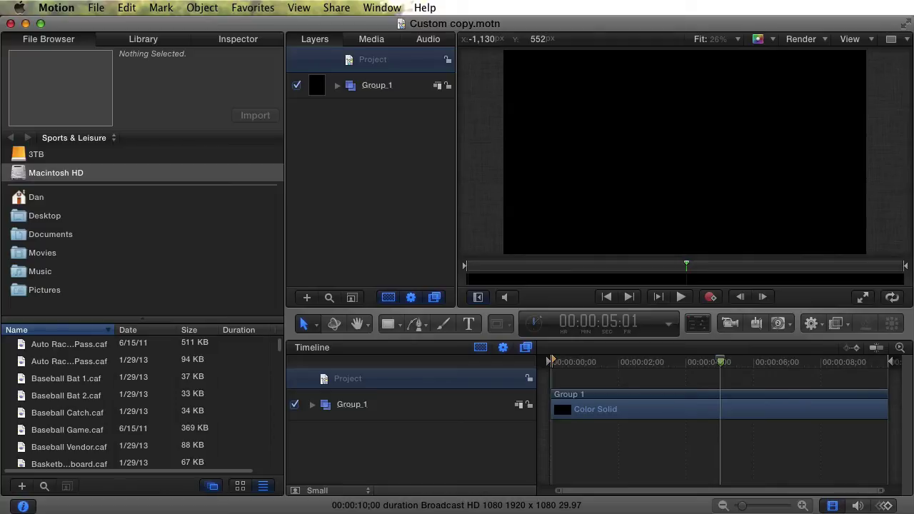
key("super+3")
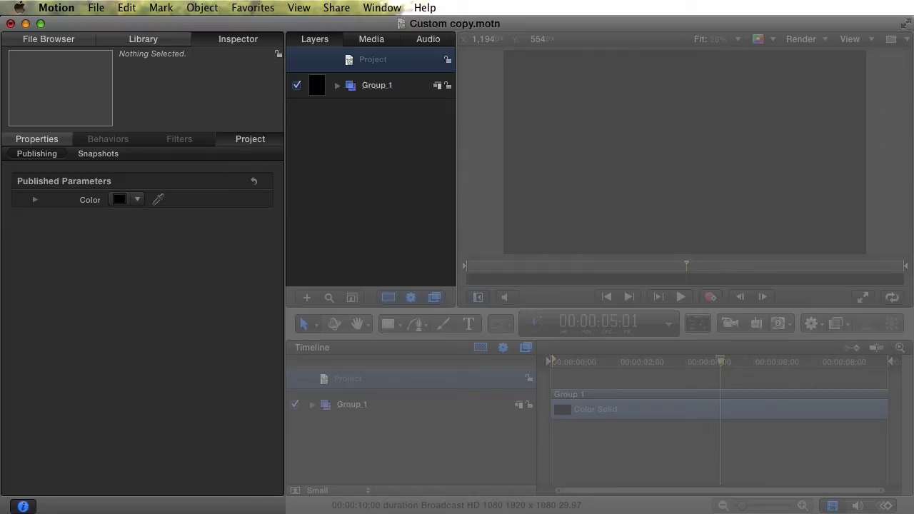
key("super+1")
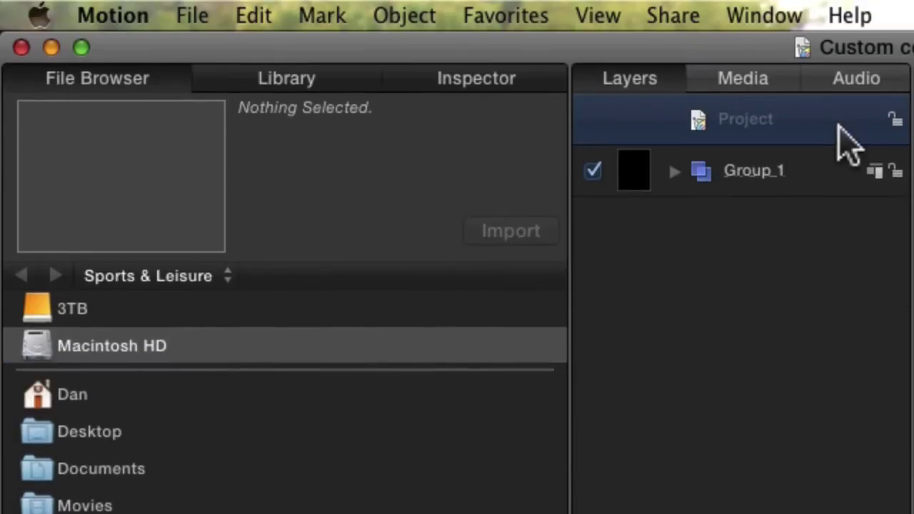
- Set the published Color parameter's default Red value to 1.0
left_click(473, 98)
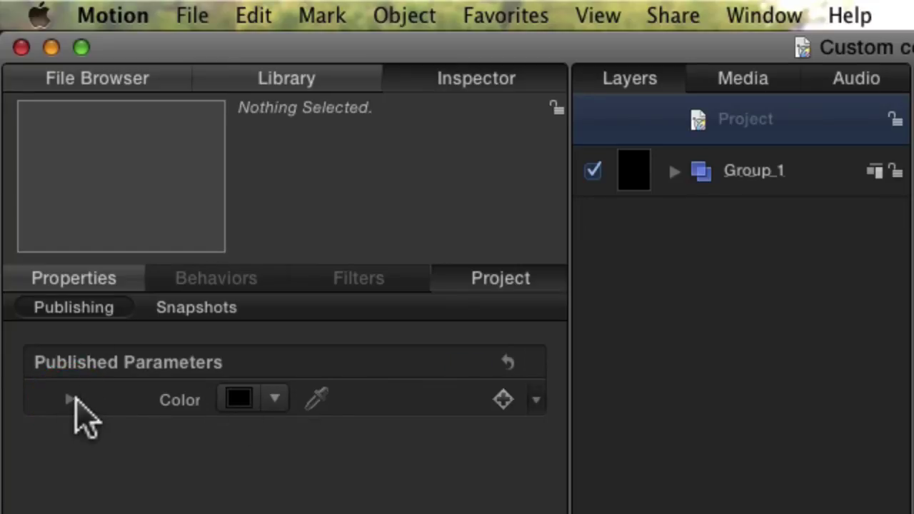
left_click(70, 400)
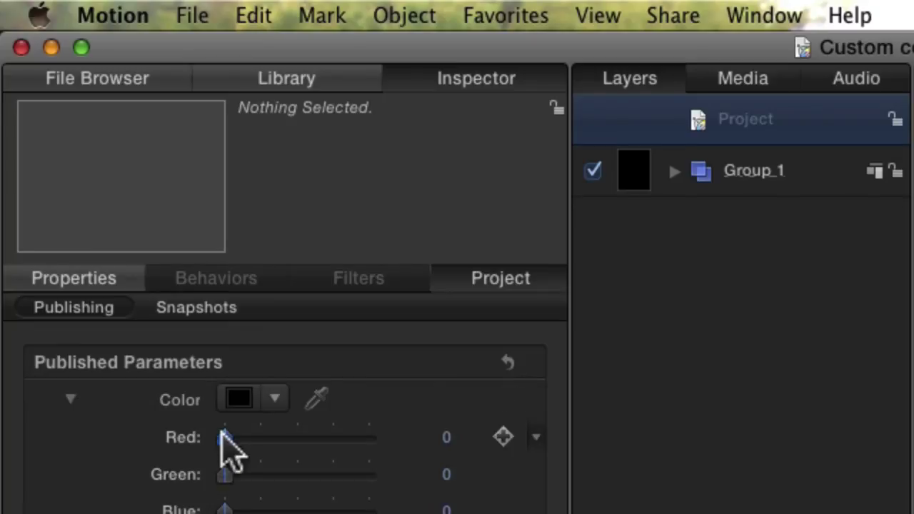
left_click_drag(222, 436, 390, 436)
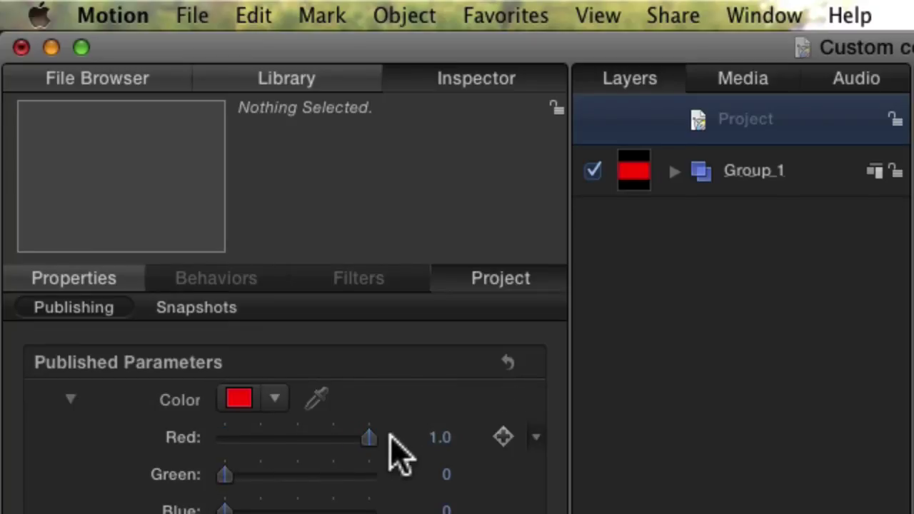
left_click(197, 17)
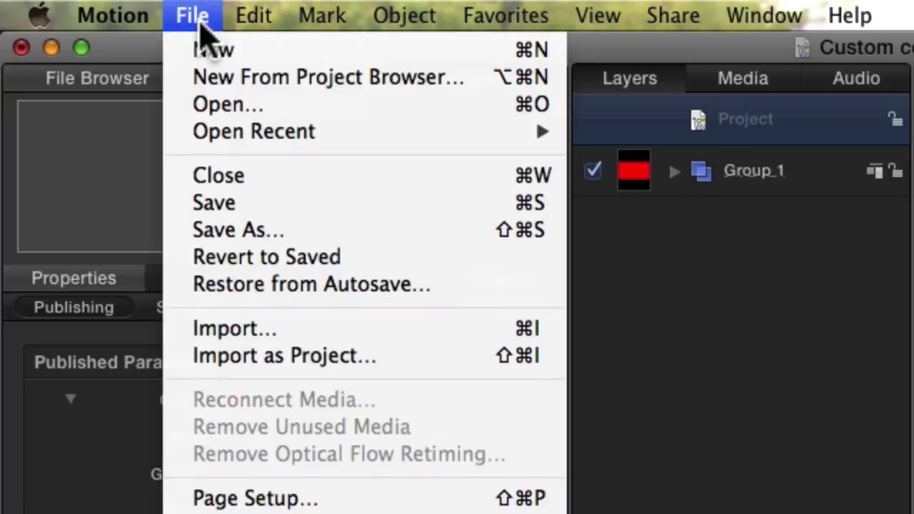
- Save the Motion template, delete the red Custom clip, and select Custom copy under Solids
left_click(238, 208)
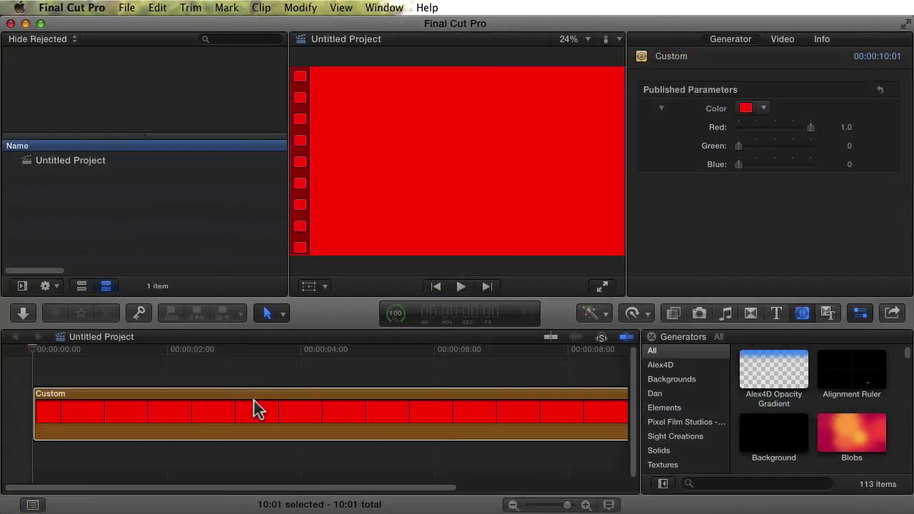
left_click(259, 411)
key("Delete")
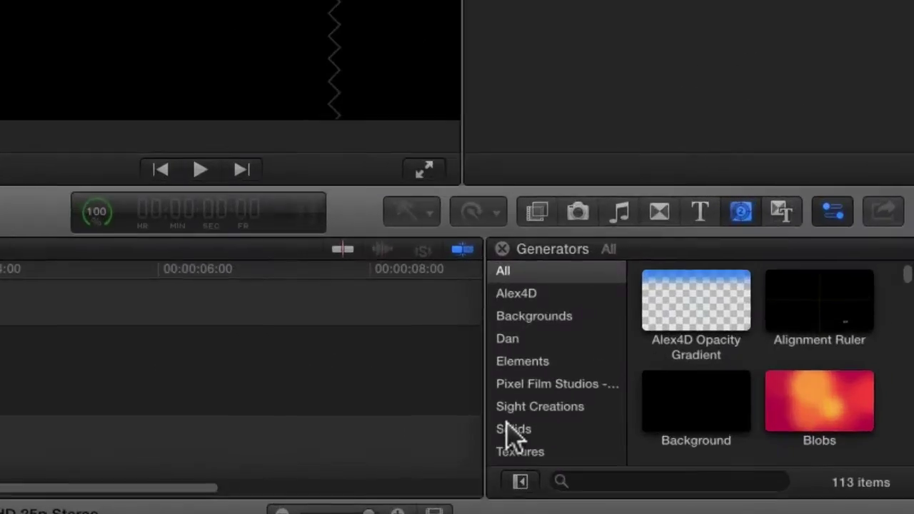
left_click(512, 430)
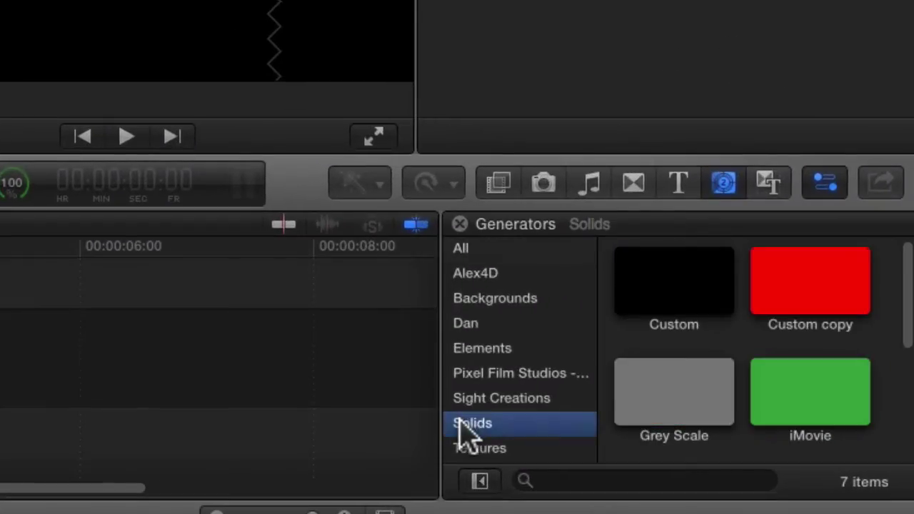
left_click(789, 300)
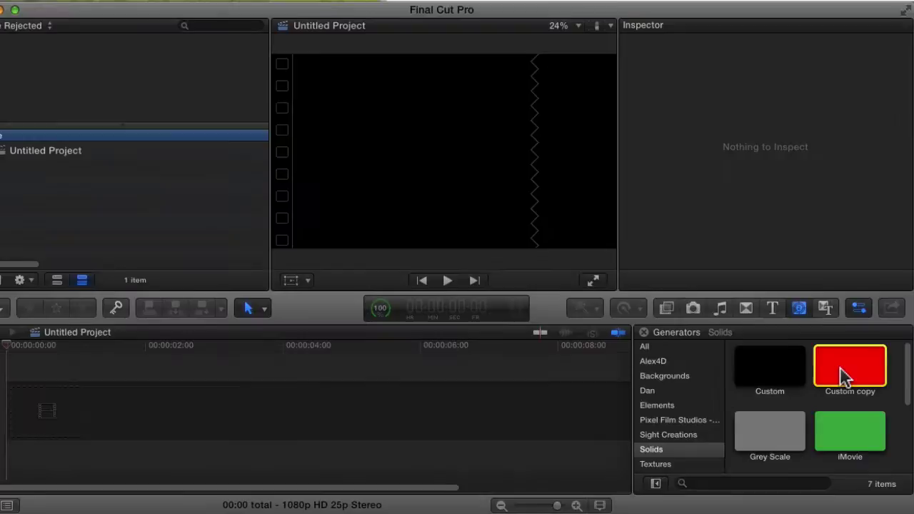
- Drop the red Custom copy solid into the timeline and zoom the timeline out
left_click_drag(813, 293, 141, 381)
left_click_drag(469, 425, 85, 422)
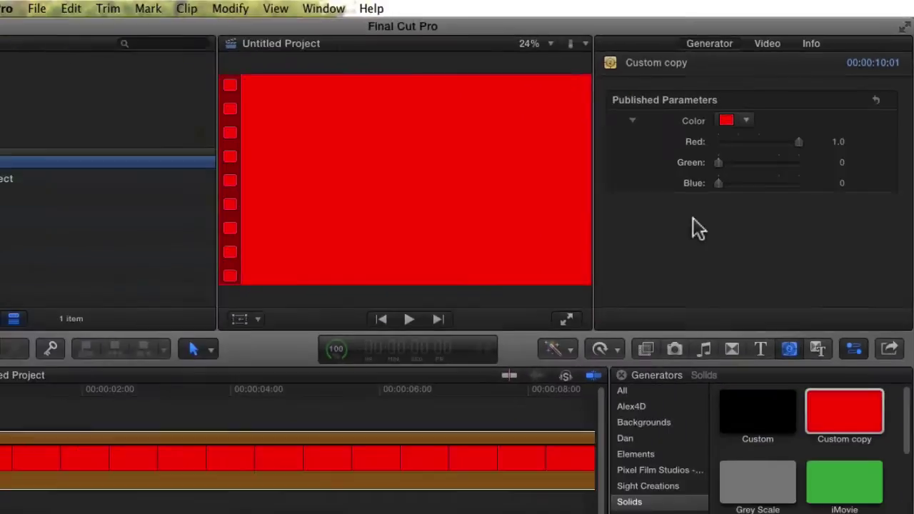
key("super+minus")
key("super+minus")
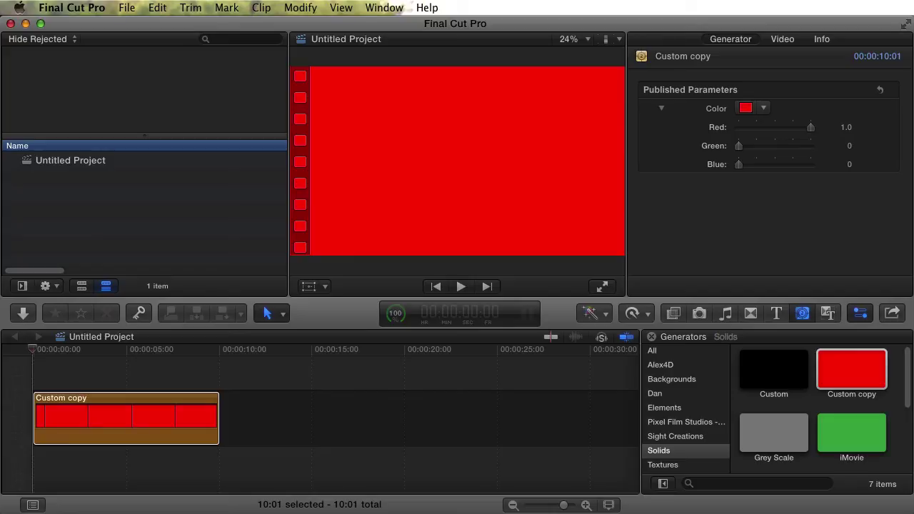
- Add two more Custom copy clips and rename the first clip 'Default (Red)'
left_click_drag(833, 372, 417, 428)
left_click(140, 414)
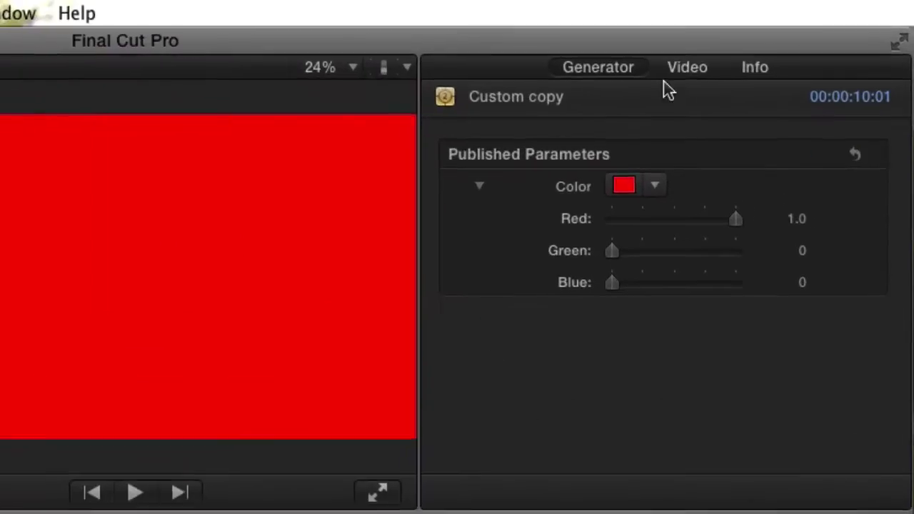
left_click(757, 70)
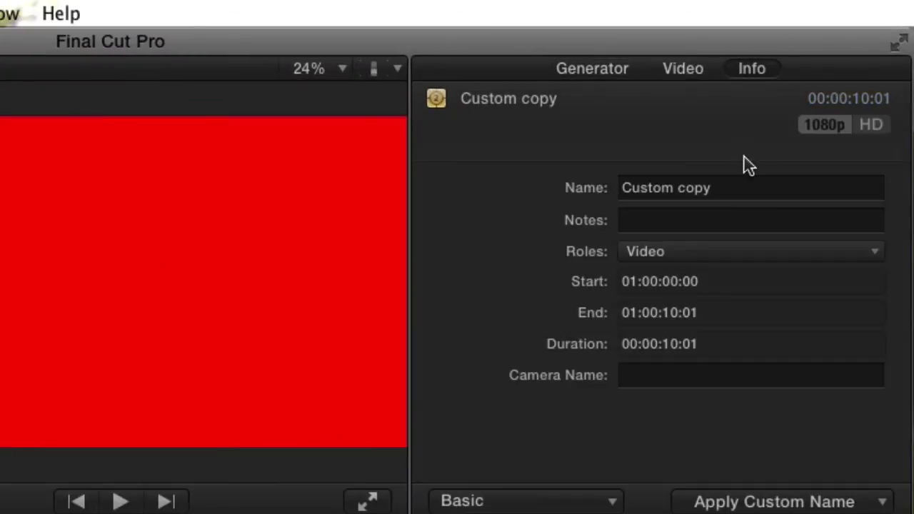
left_click(747, 187)
type("Default (Red")
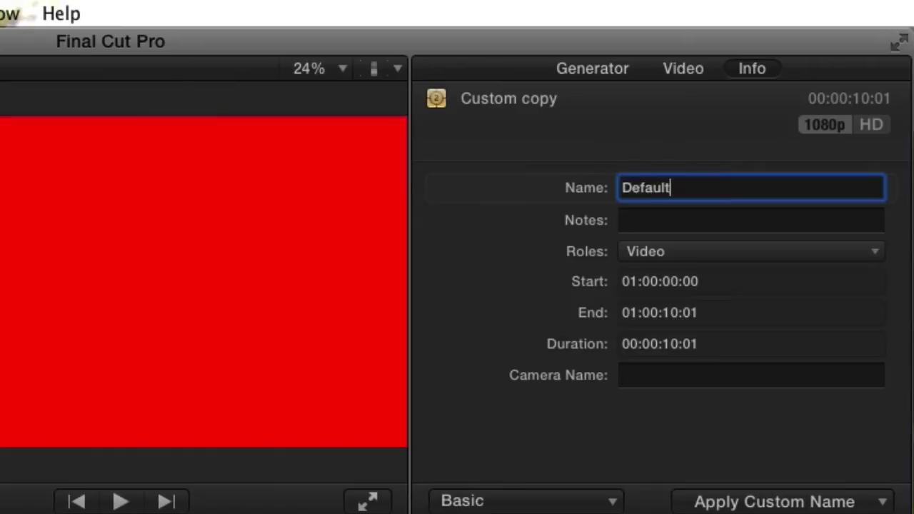
type(")")
key("Return")
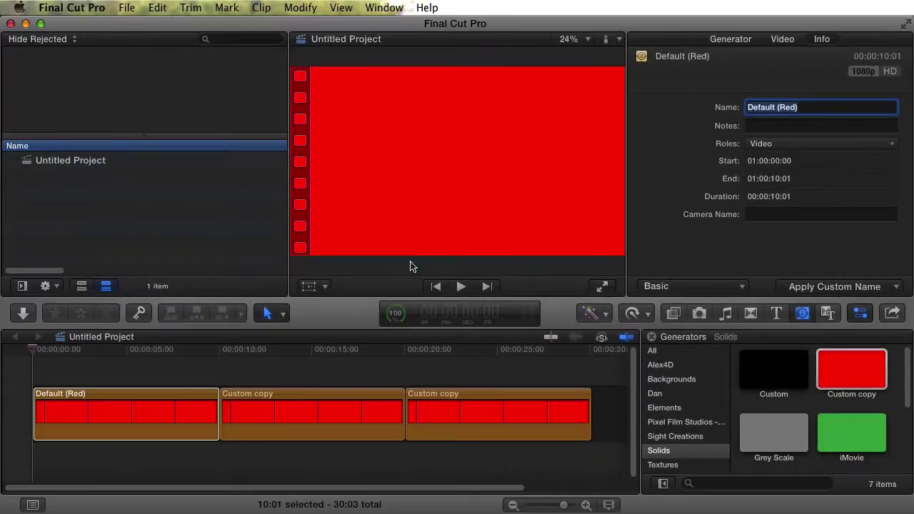
- Raise the second clip's Blue to 1.0 and rename it 'Blue changed (Purple)'
left_click(311, 350)
left_click(310, 405)
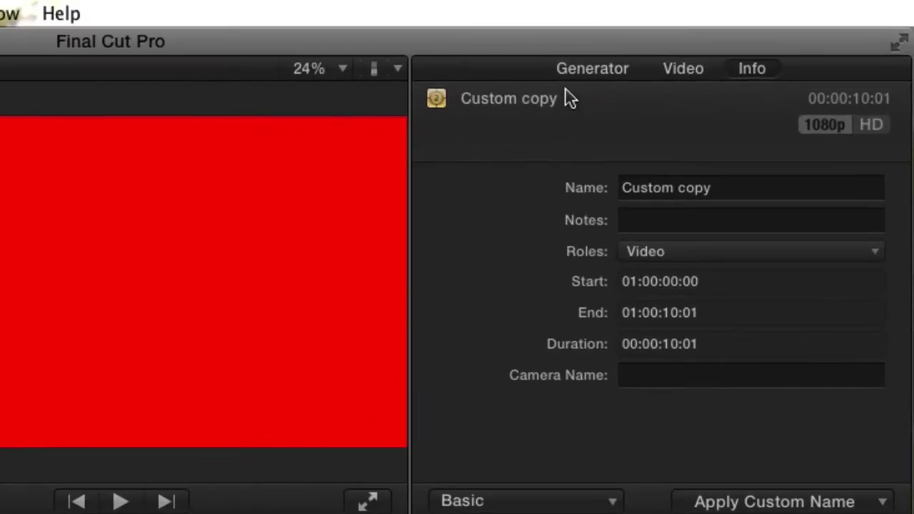
left_click(592, 72)
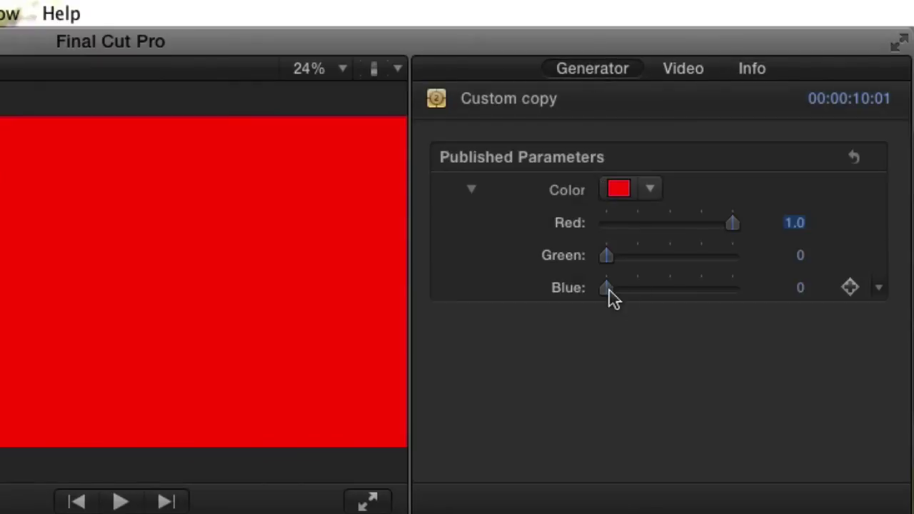
left_click_drag(608, 288, 751, 304)
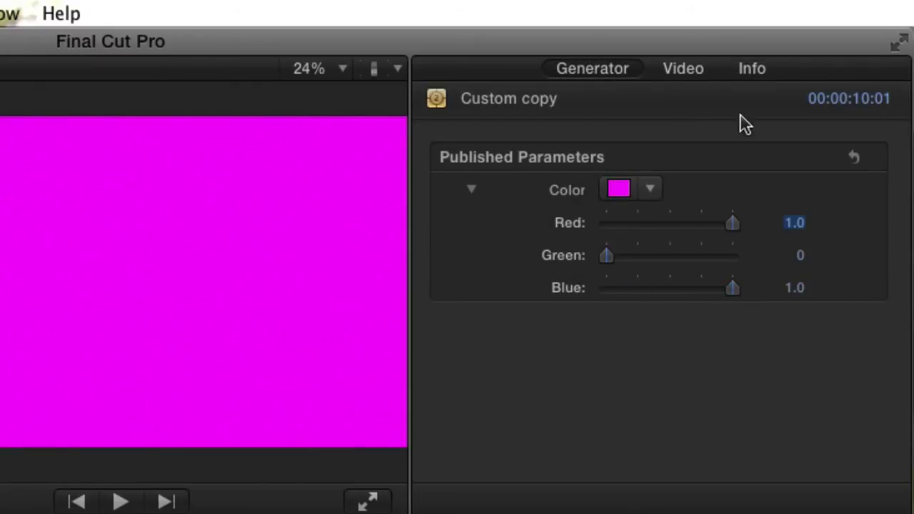
left_click(752, 70)
left_click(742, 190)
type("Blue change")
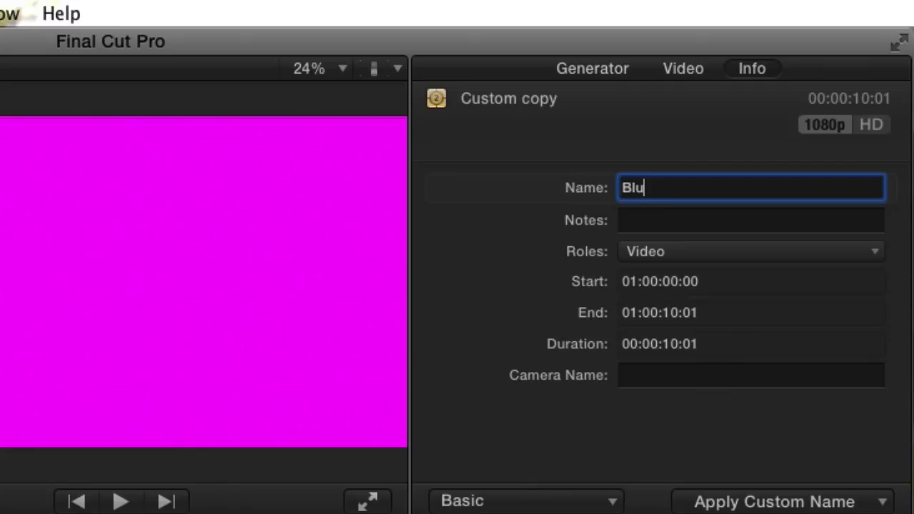
type("d (Purple)")
key("Return")
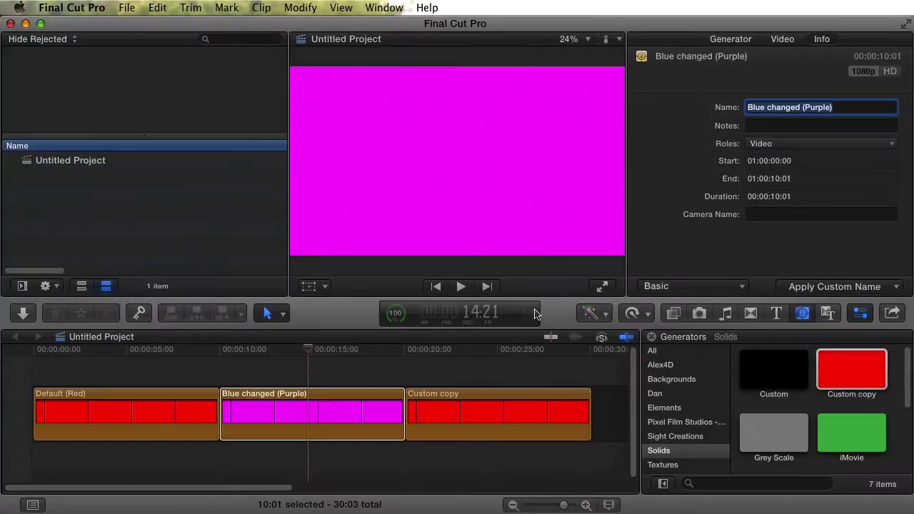
- Set the third clip's Red, Green and Blue values all to 0.5
left_click(480, 414)
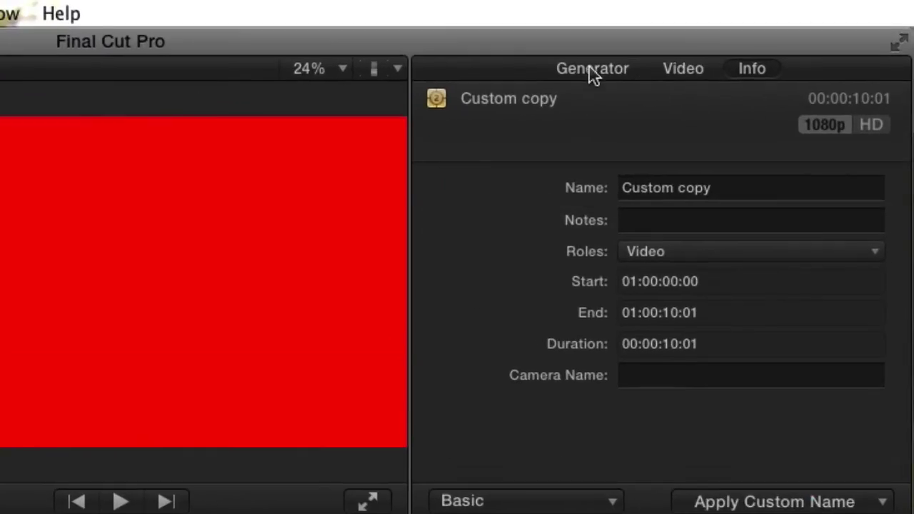
left_click(731, 41)
type("0.5")
left_click(792, 256)
type("0.5")
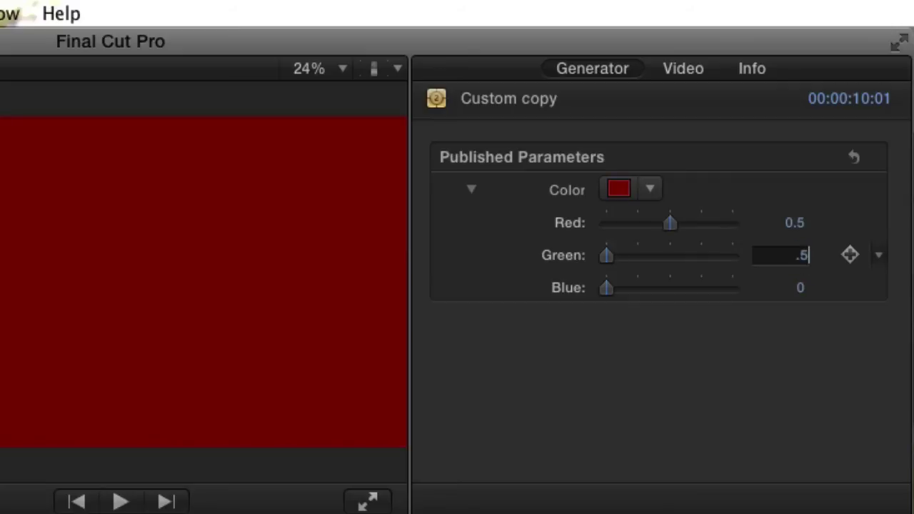
left_click(801, 295)
type("0.5")
key("Return")
- Rename the grey third clip 'All changed (Gray)'
left_click(748, 70)
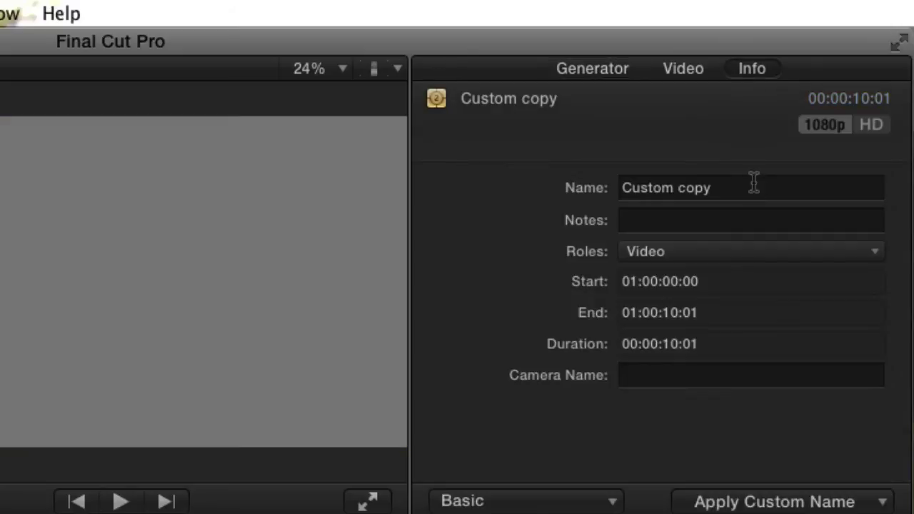
left_click(752, 187)
type("All changed (Gray)")
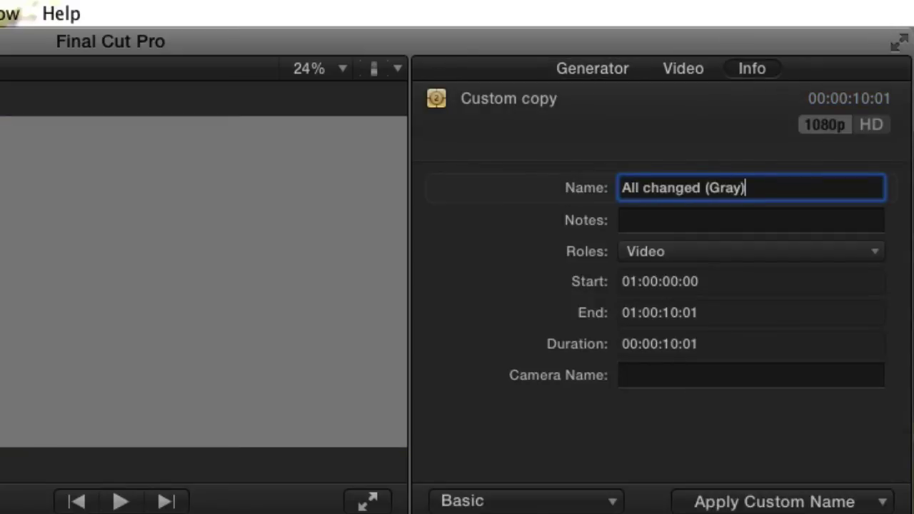
key("Return")
left_click(601, 69)
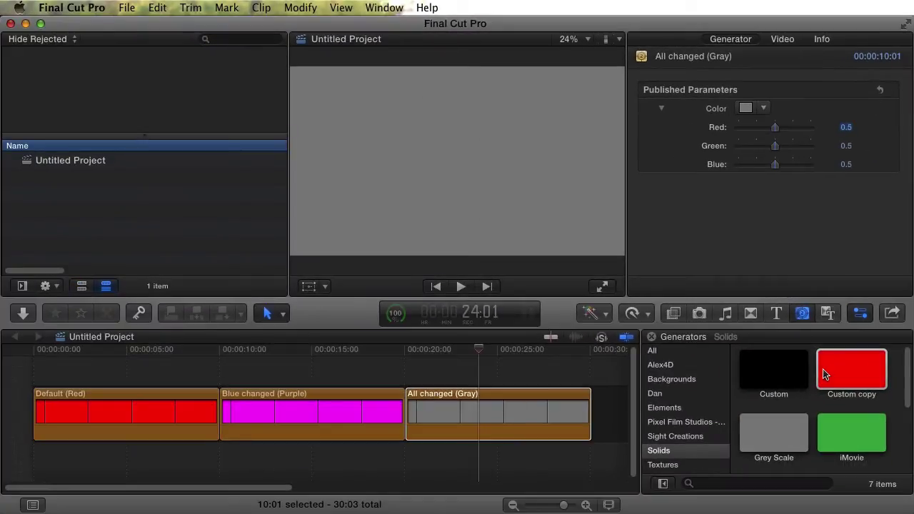
- Open Custom copy in Motion, raise Green to 1.0 for yellow, and save the template
right_click(823, 374)
left_click(833, 380)
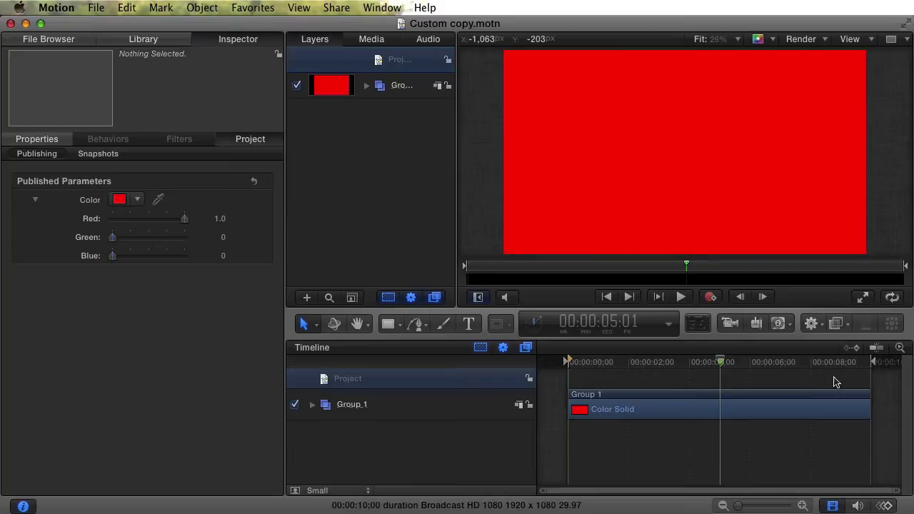
left_click_drag(113, 237, 219, 240)
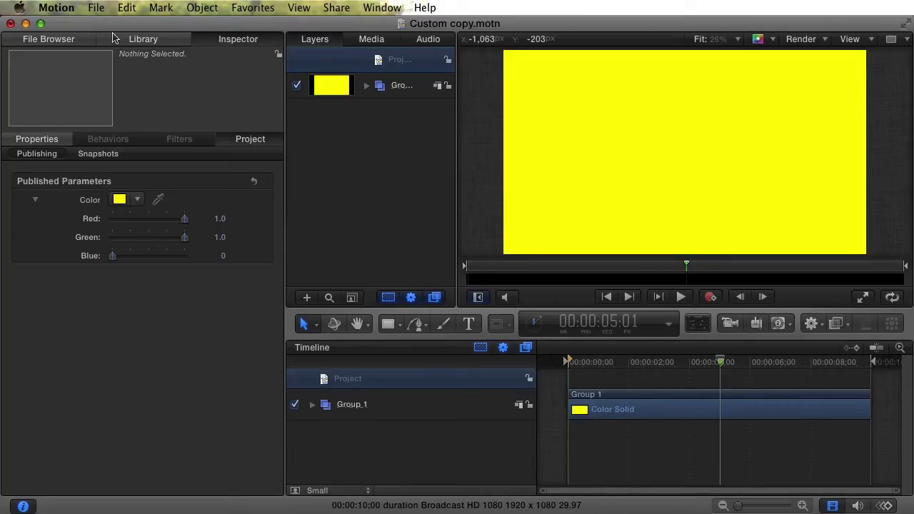
left_click(97, 10)
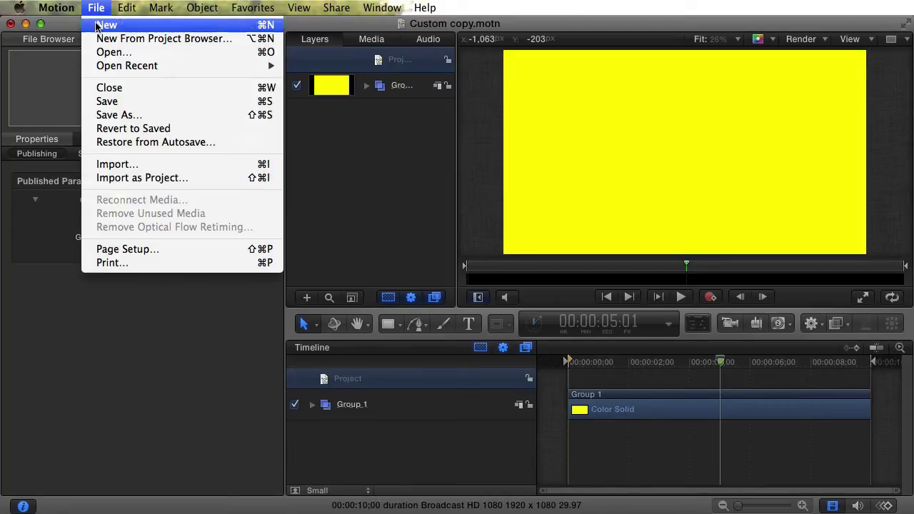
left_click(100, 98)
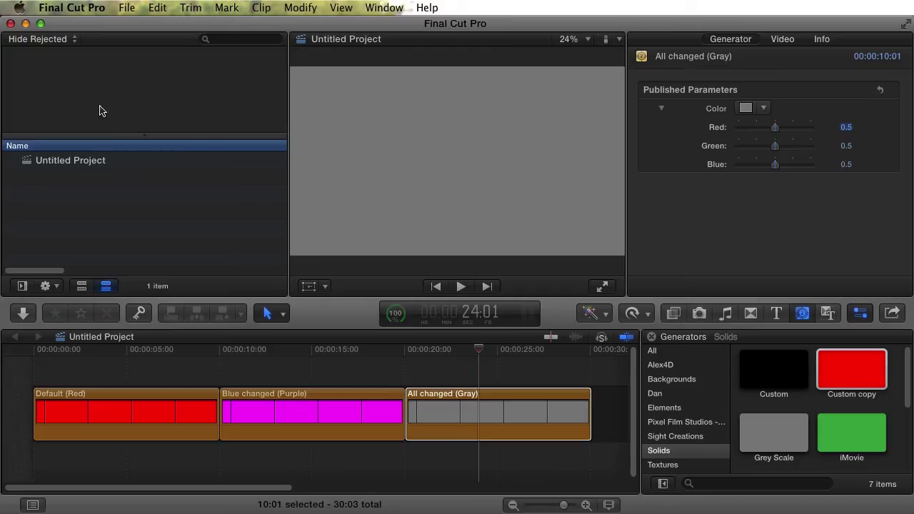
- Add the updated yellow Custom copy clip at the timeline's end and park the playhead on it
left_click_drag(841, 368, 620, 412)
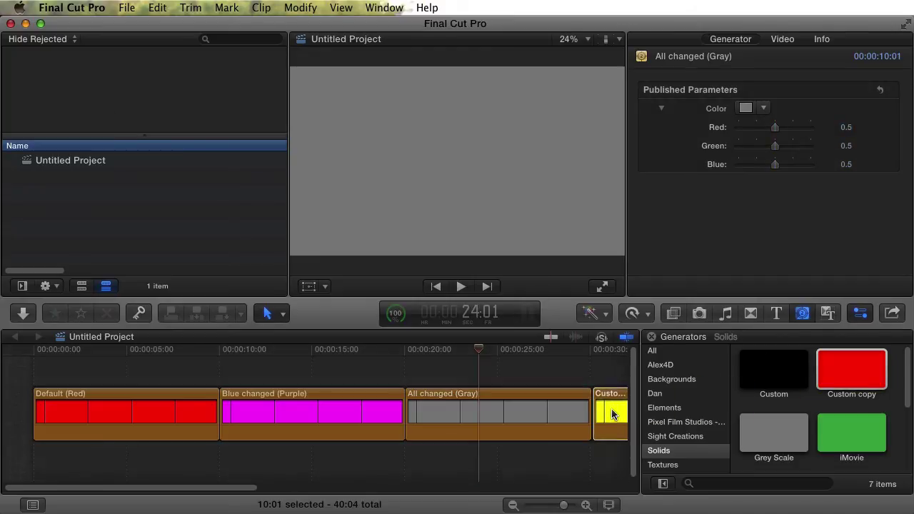
left_click(619, 351)
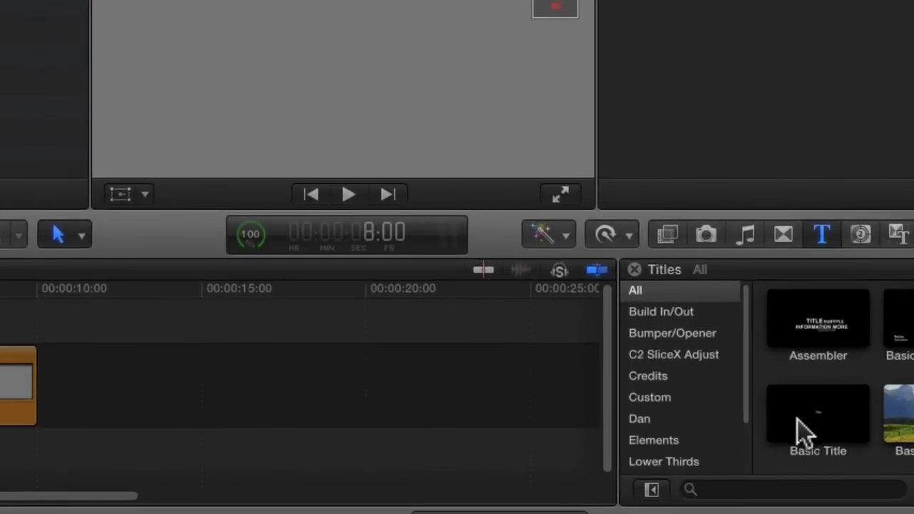
- Place the Basic Title over the Grey Scale clip, centre it, and enlarge the text to about 204
left_click_drag(761, 437, 289, 396)
left_click_drag(252, 359, 53, 317)
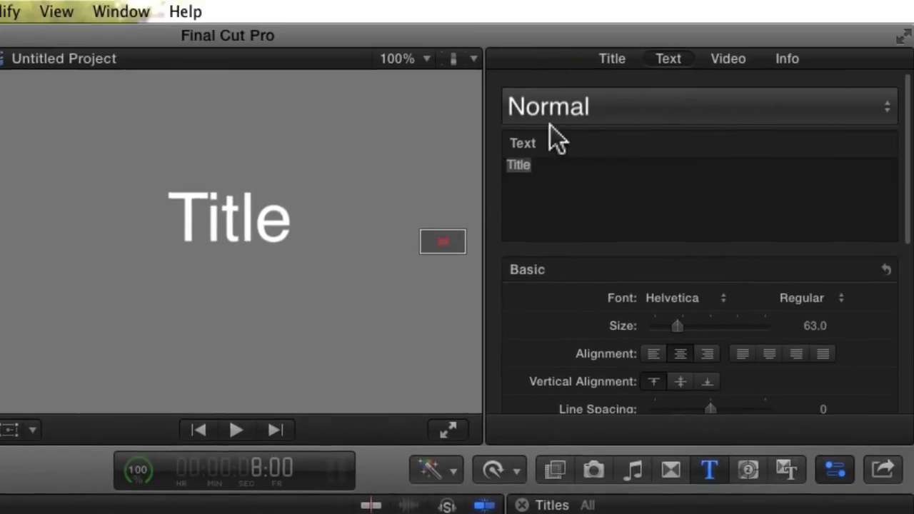
left_click(613, 58)
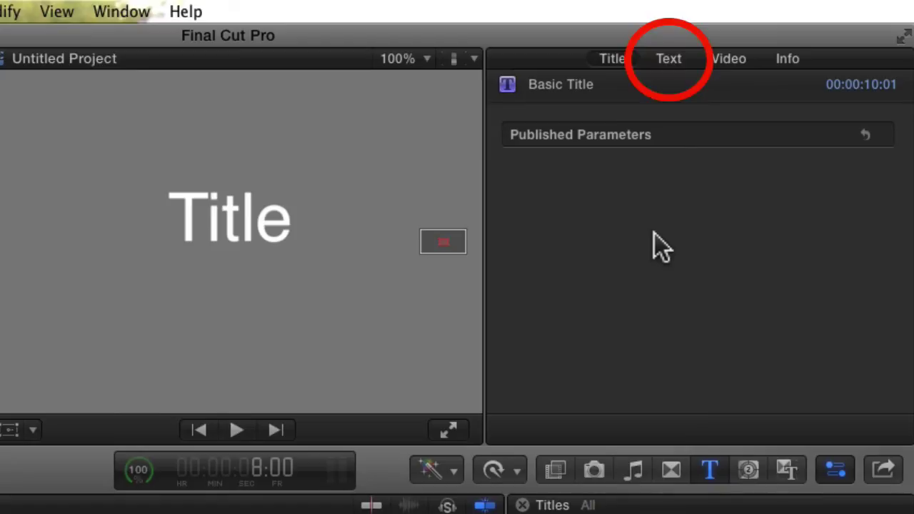
left_click(668, 63)
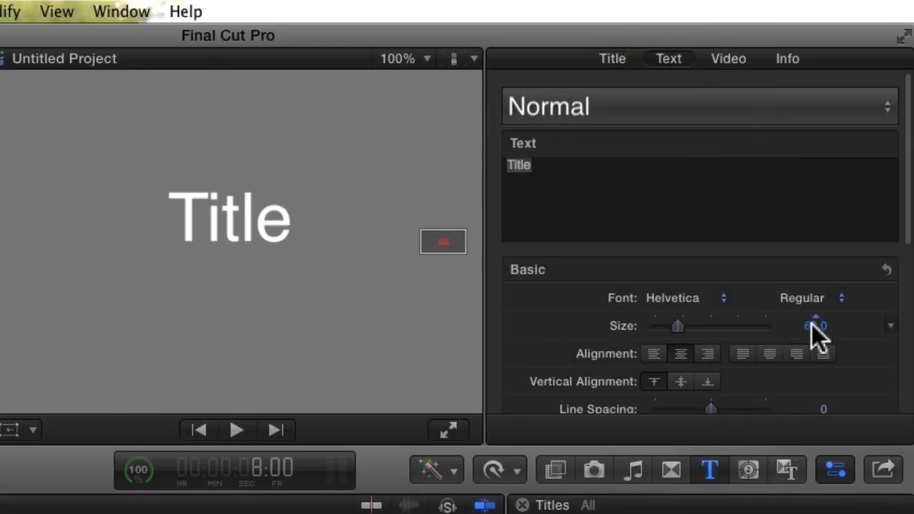
left_click_drag(812, 326, 857, 318)
left_click_drag(221, 180, 220, 245)
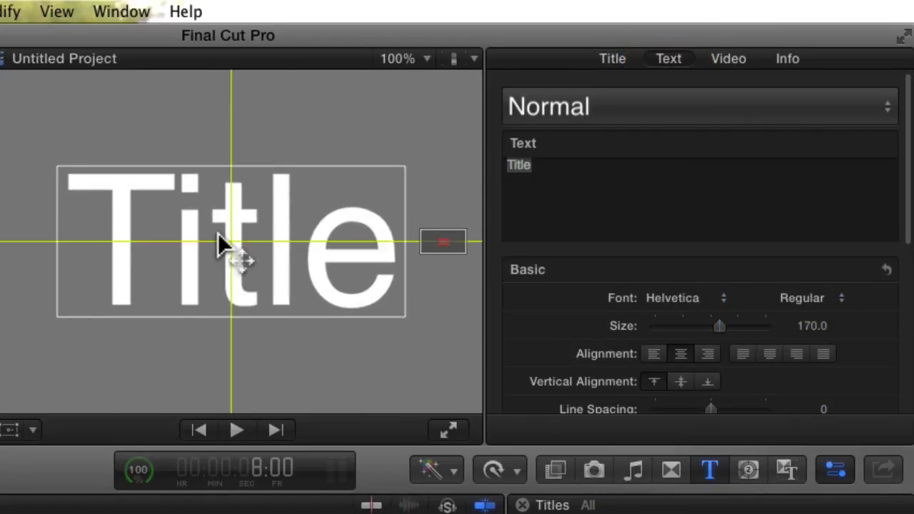
left_click_drag(813, 326, 822, 341)
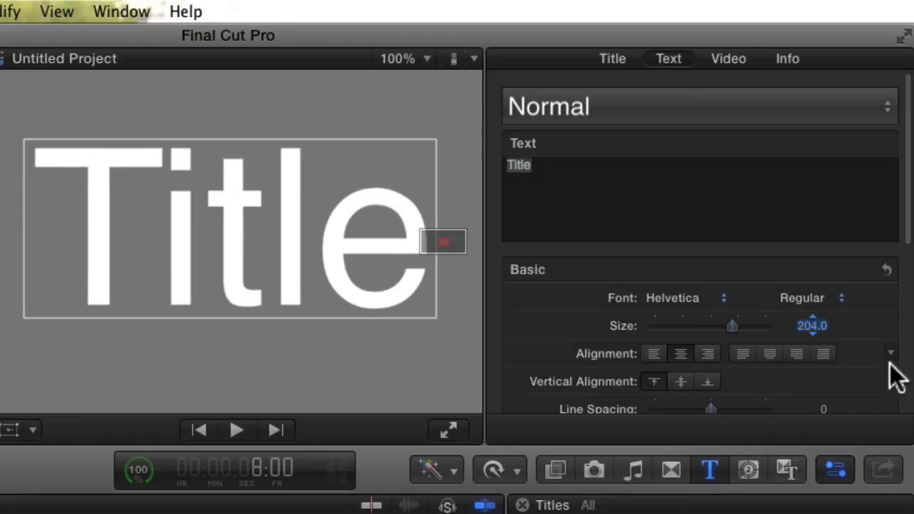
- Turn on the title text's outline and expand its outline settings
scroll(888, 377, "down", 10)
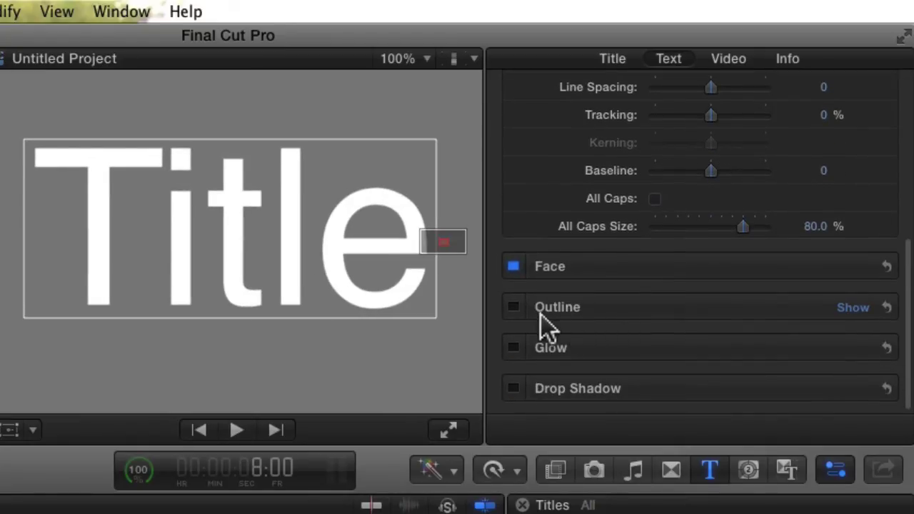
left_click(513, 307)
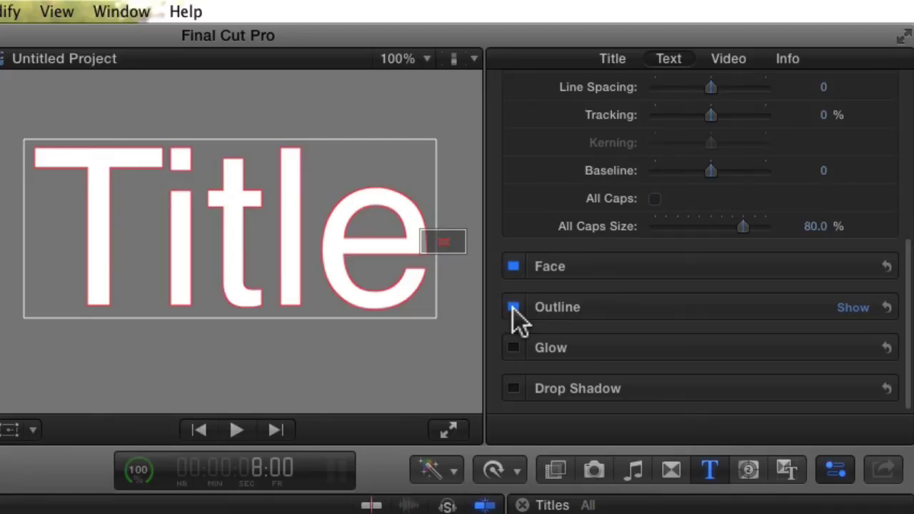
left_click(851, 308)
scroll(832, 318, "down", 2)
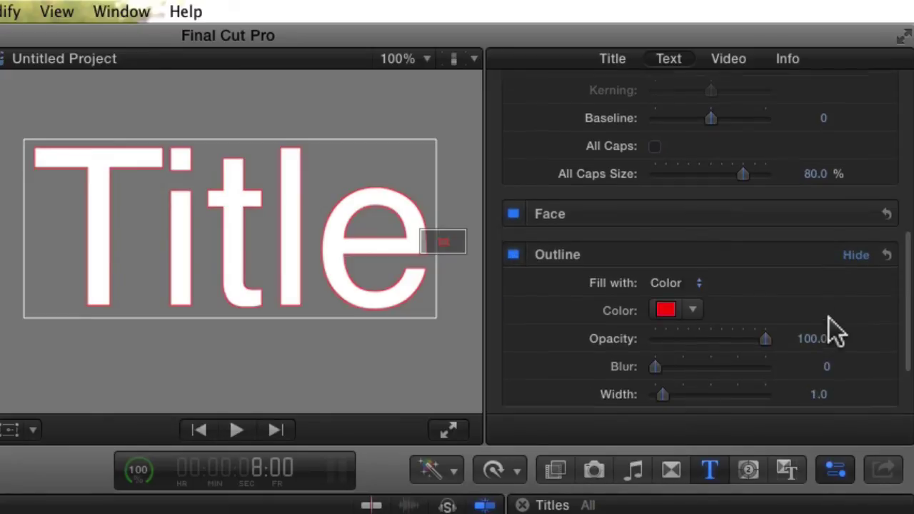
scroll(829, 318, "down", 3)
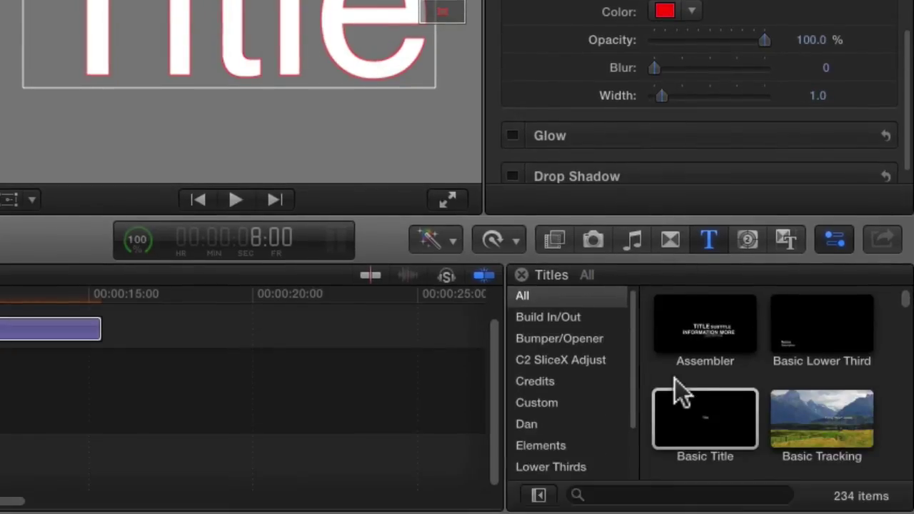
- Open a copy of Basic Title in Motion and select its title text layer
left_click(694, 413)
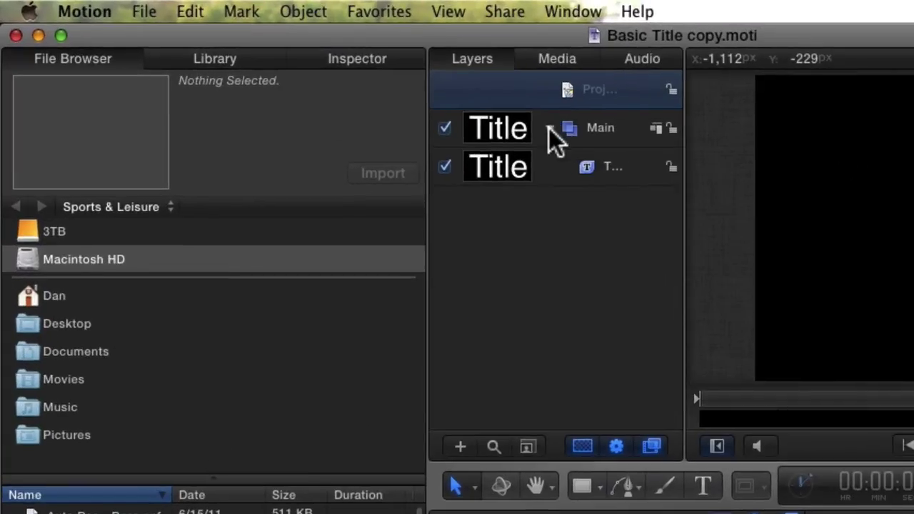
left_click(366, 85)
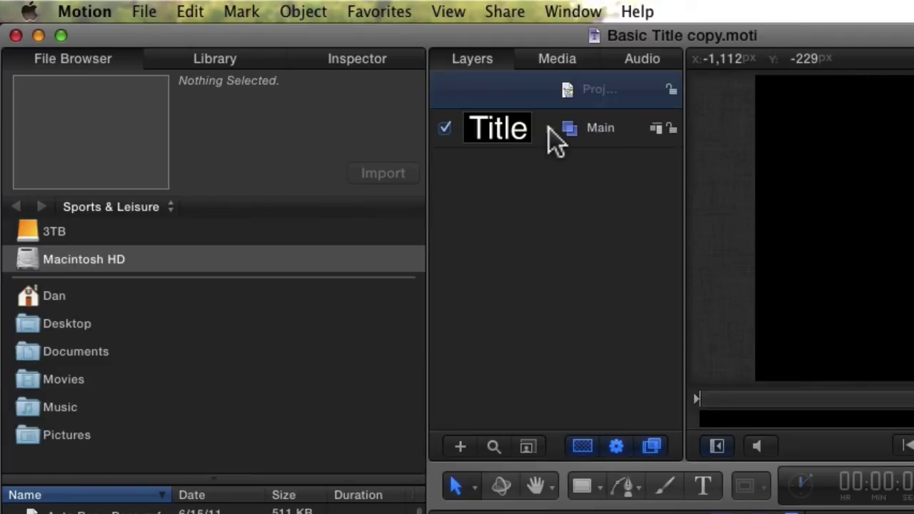
left_click(549, 128)
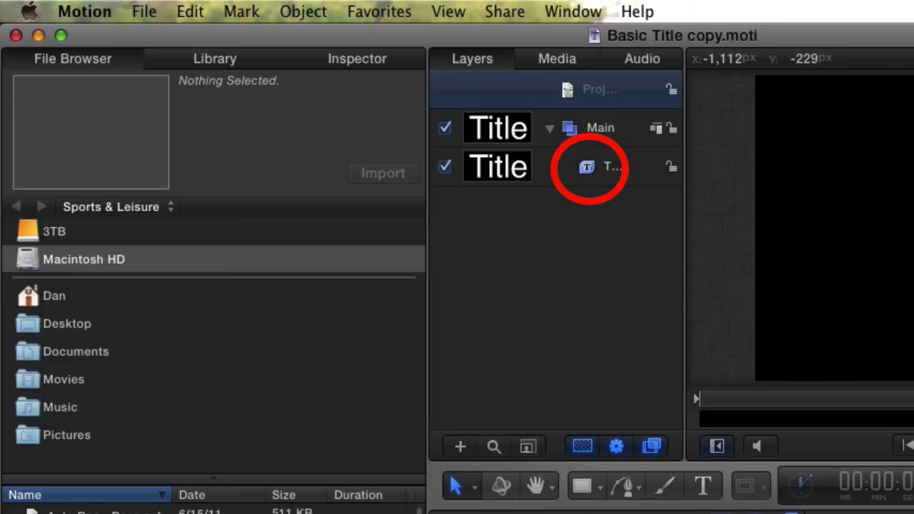
left_click(585, 168)
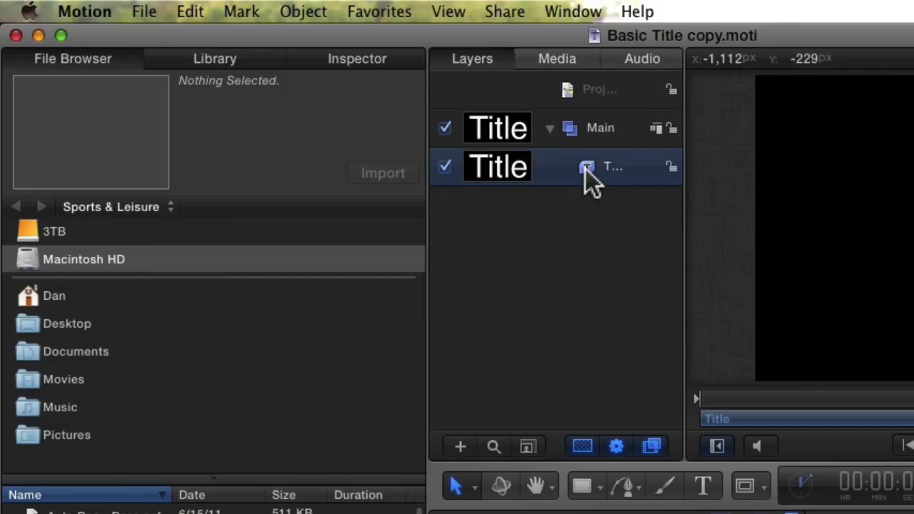
left_click(364, 61)
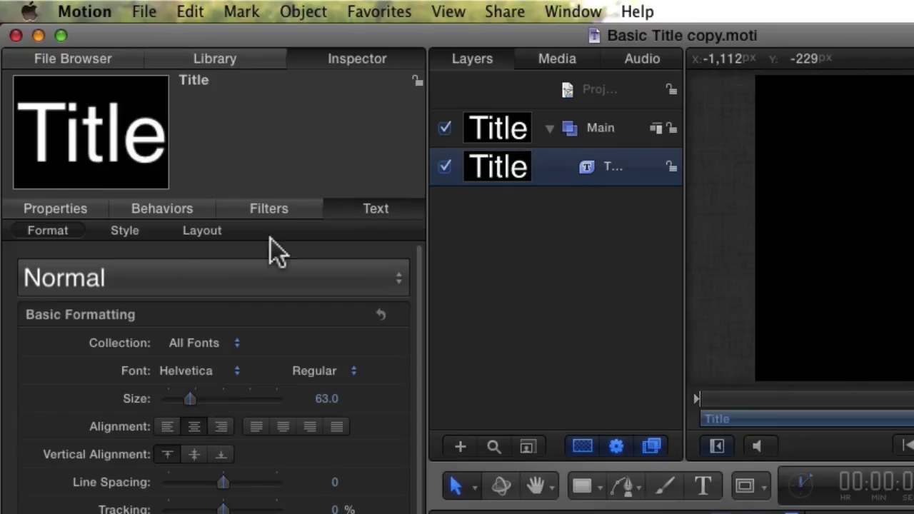
- Enable the text outline, set its colour to black with Red 0, and save
left_click(130, 235)
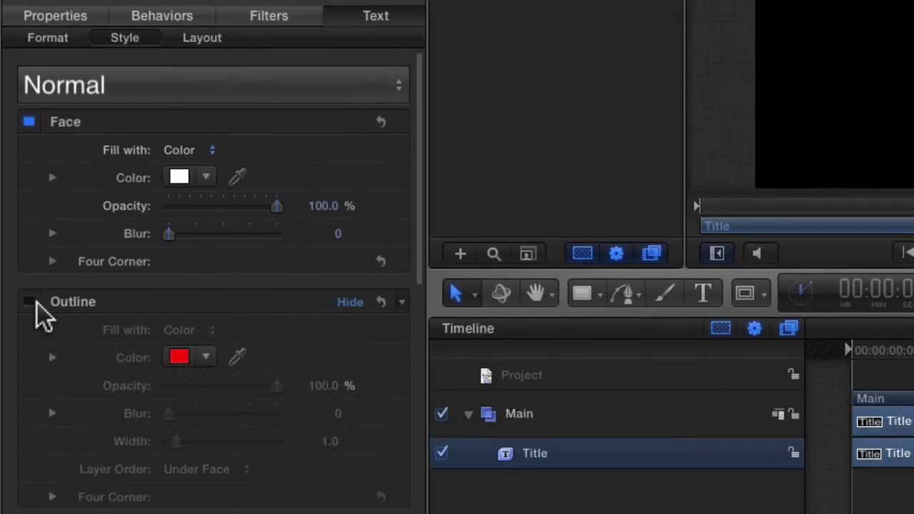
left_click(29, 494)
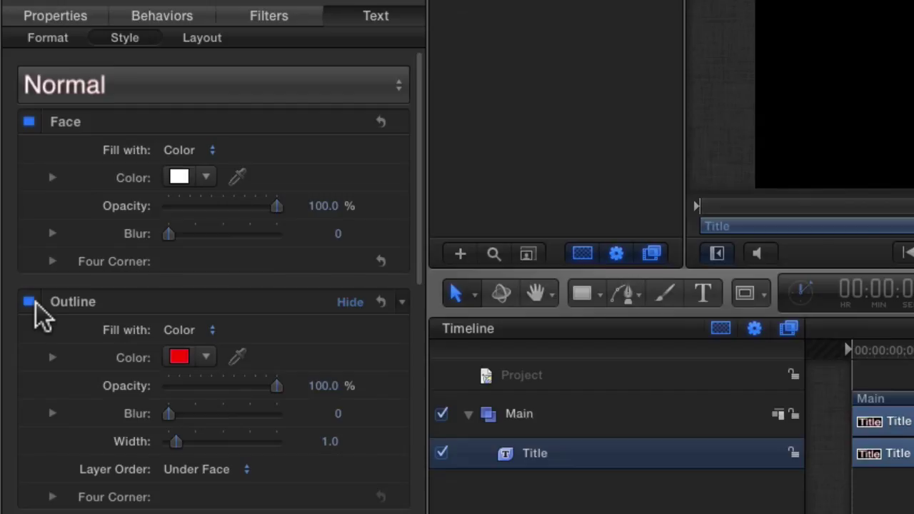
left_click(53, 358)
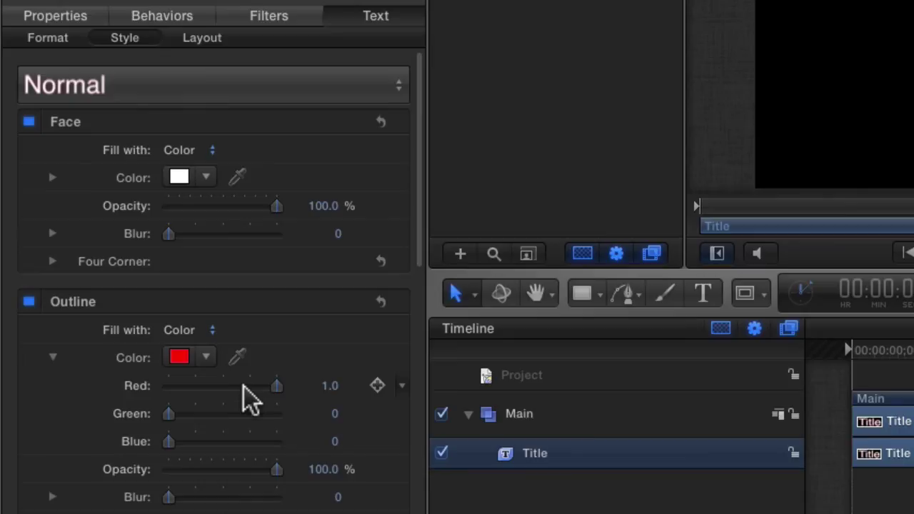
left_click_drag(276, 386, 153, 387)
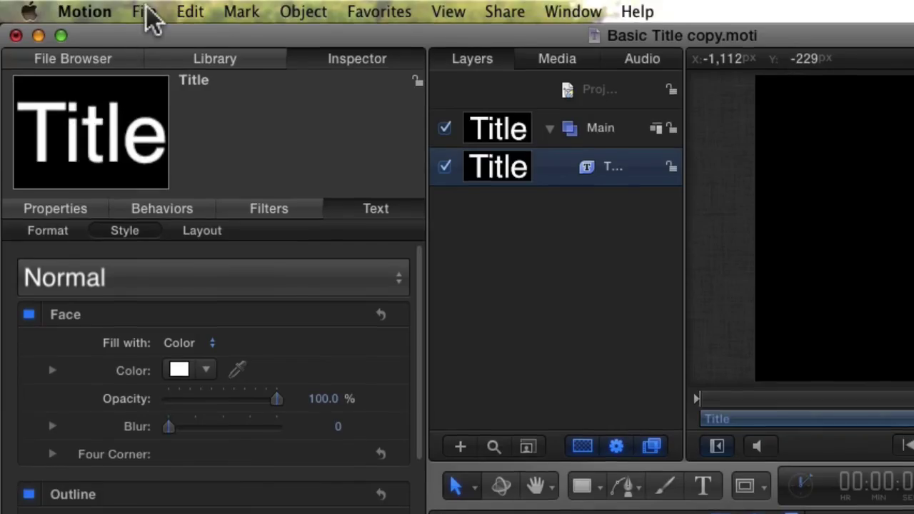
left_click(146, 13)
- Save the modified template and replace the Basic Title clip with Basic Title copy above Grey Scale
left_click(177, 151)
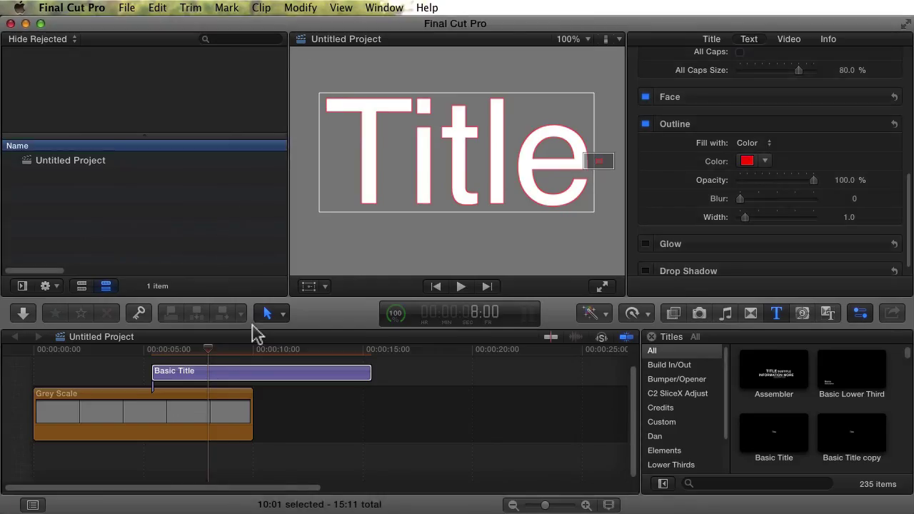
left_click(250, 371)
key("Delete")
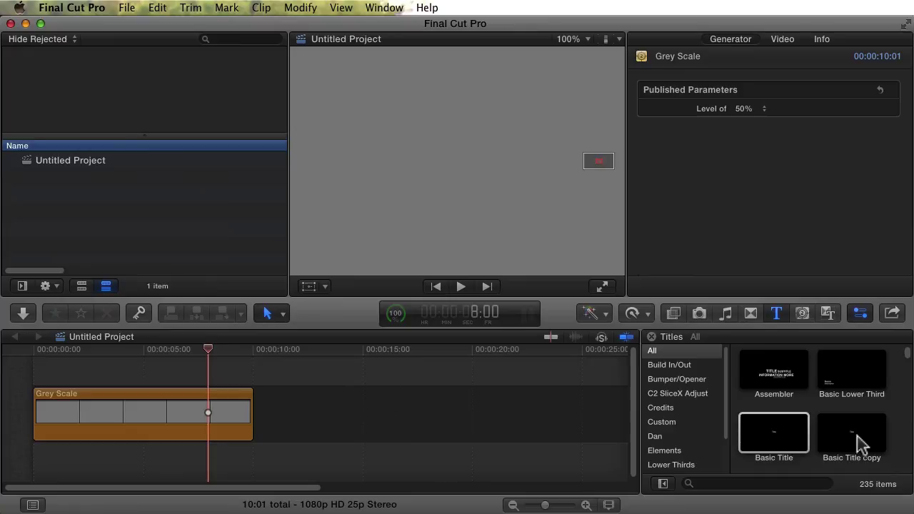
left_click_drag(861, 442, 133, 367)
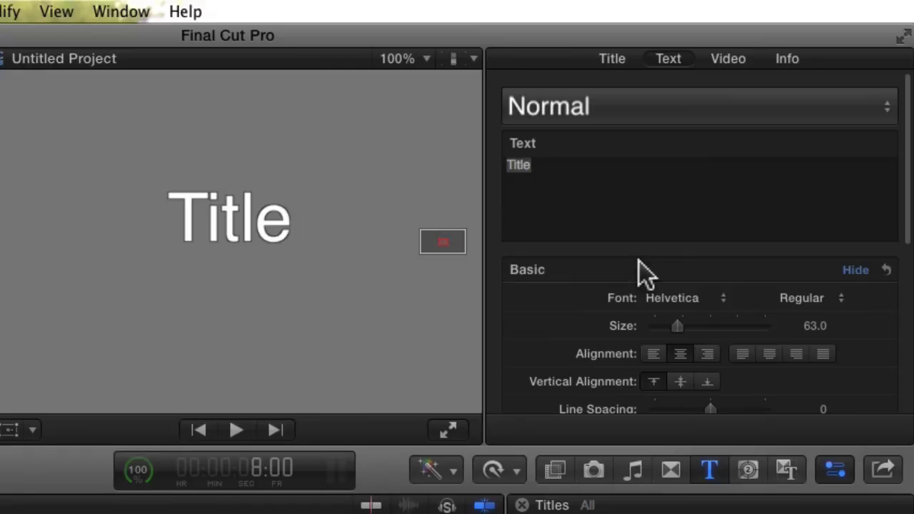
- Enlarge the title text to size 240 and check that the outline colour is black
left_click_drag(811, 326, 820, 266)
left_click_drag(201, 239, 202, 280)
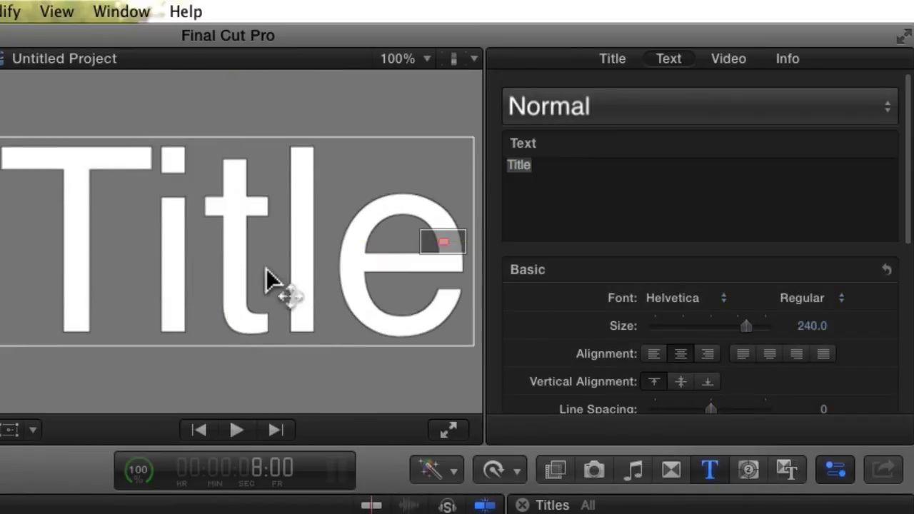
scroll(871, 325, "down", 10)
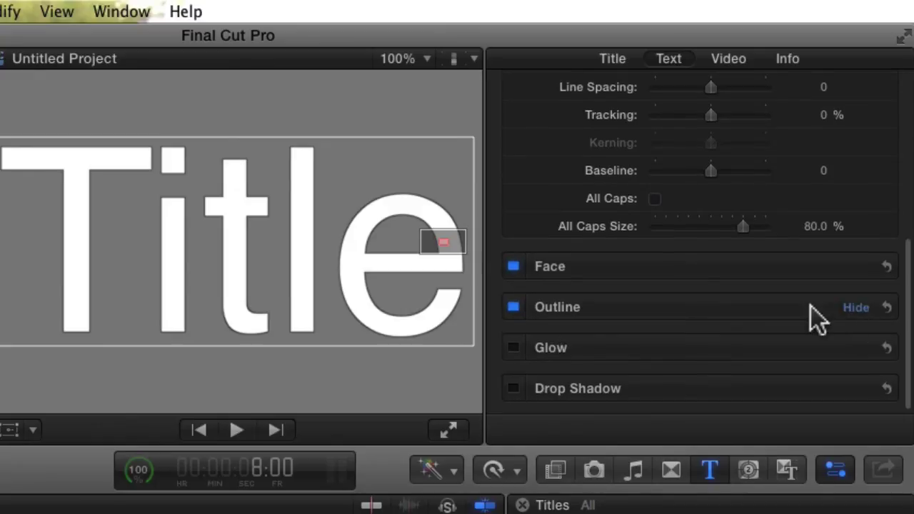
left_click(809, 307)
scroll(588, 362, "down", 2)
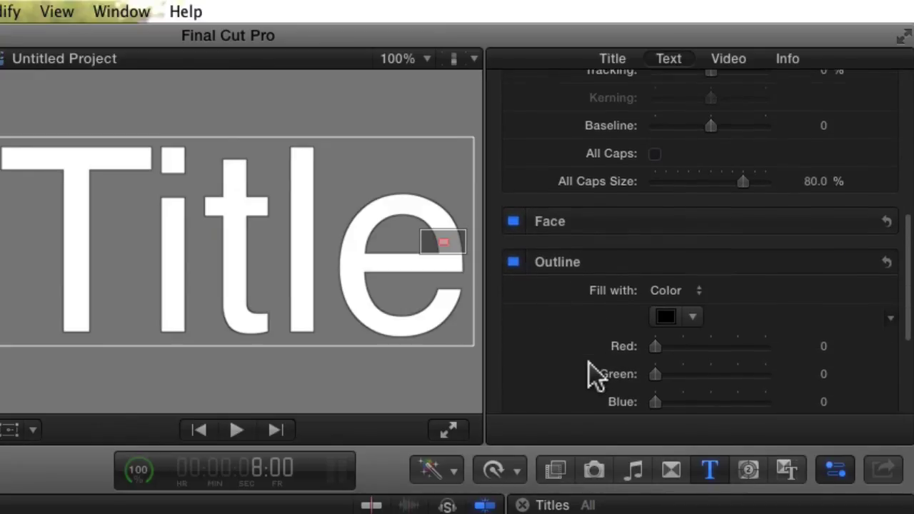
scroll(589, 363, "down", 1)
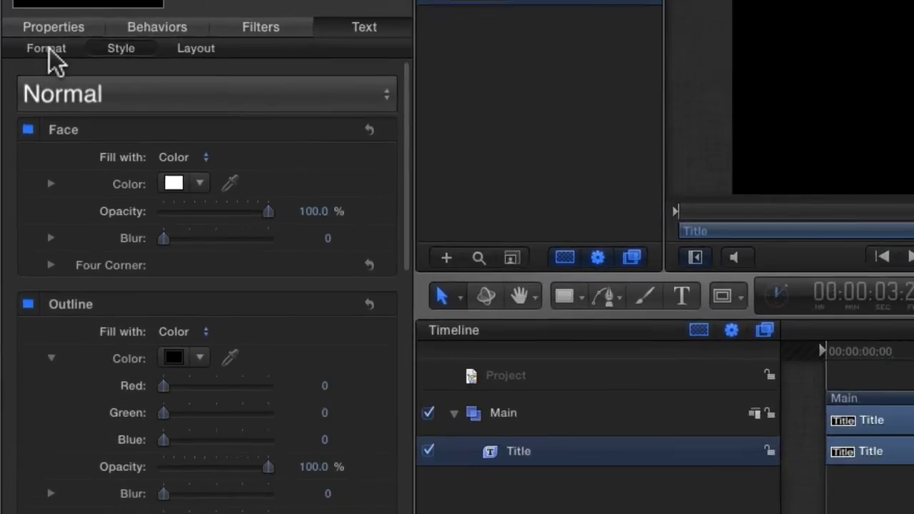
- In the Format settings, switch the title text to Herculanum and raise its size to 209
left_click(33, 155)
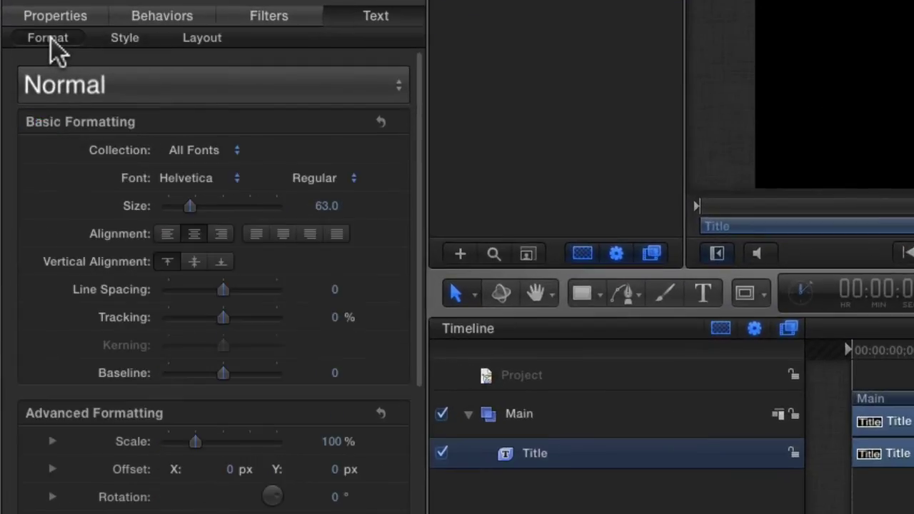
left_click(200, 180)
left_click(212, 258)
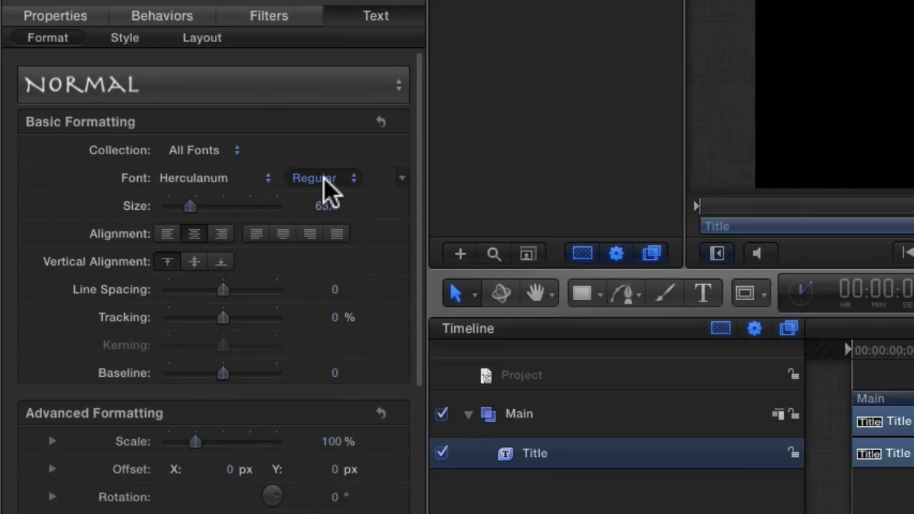
left_click_drag(325, 207, 377, 207)
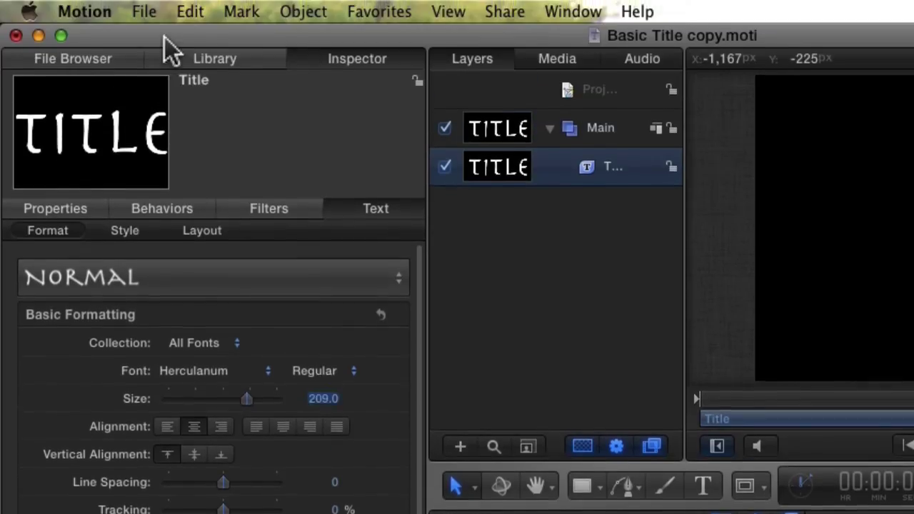
- Save the Motion template, then swap the old Basic Title copy clip for a fresh one above Grey Scale
left_click(144, 0)
left_click(169, 0)
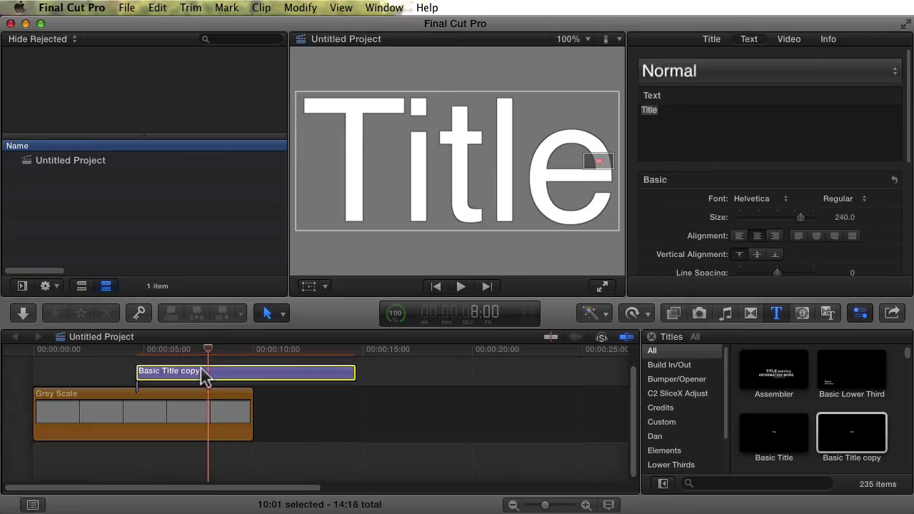
key("Delete")
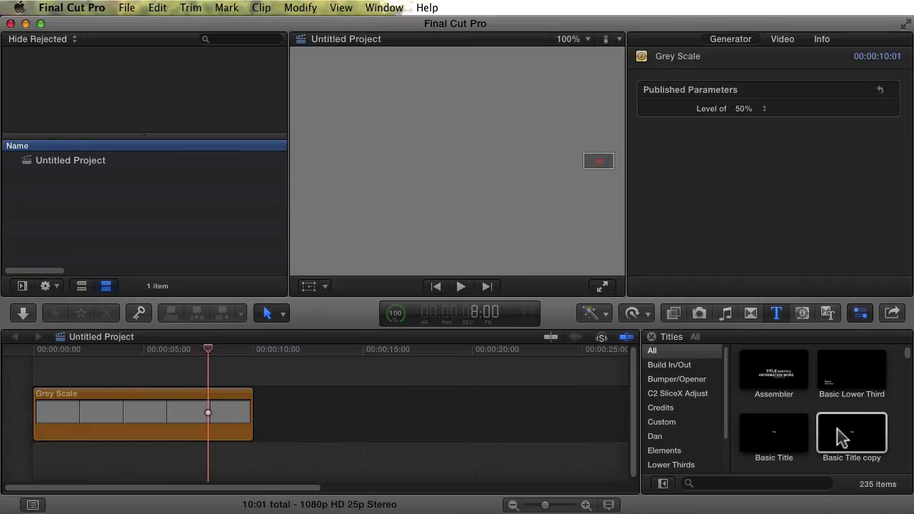
left_click_drag(842, 437, 146, 370)
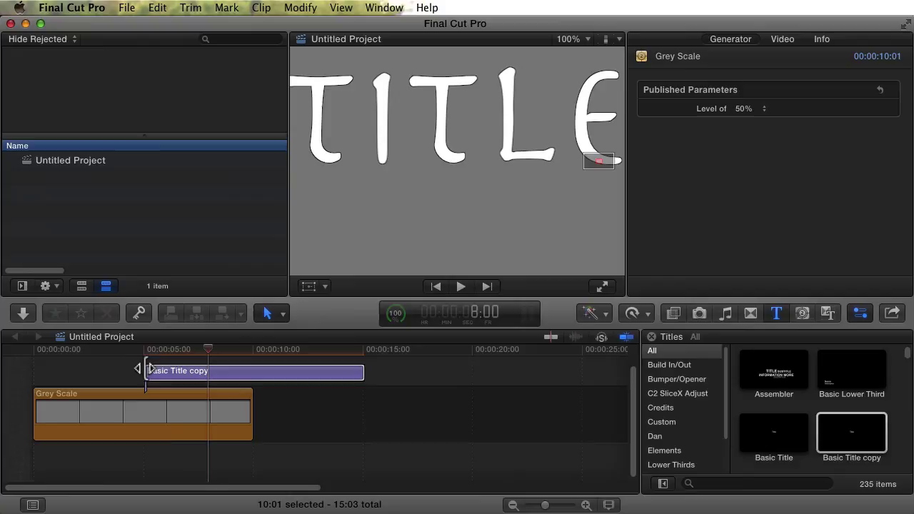